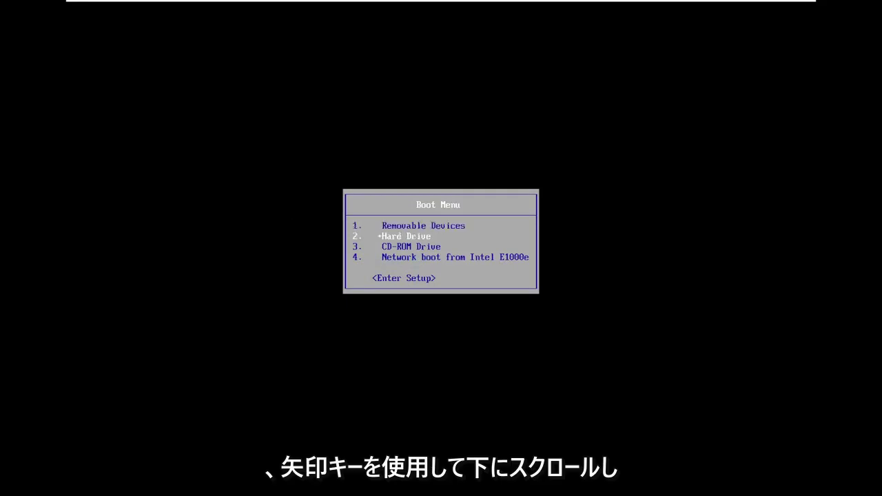
pyautogui.press('Down')
pyautogui.press('Down')
pyautogui.press('Down')
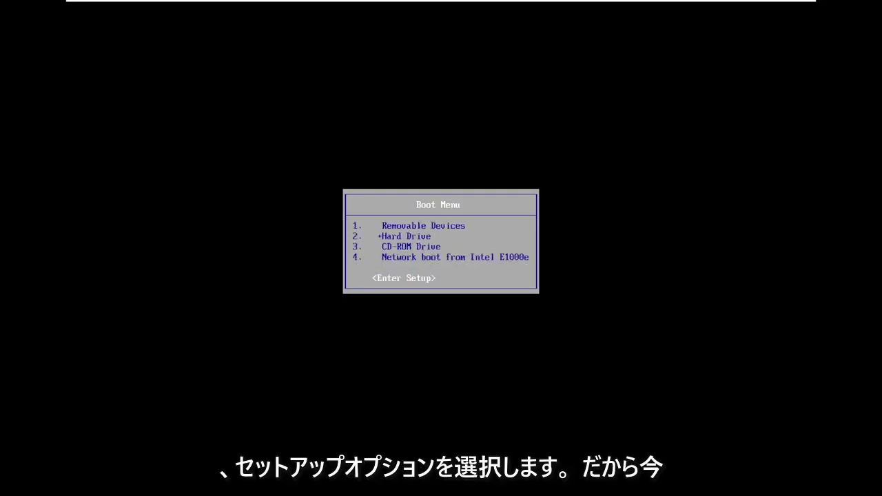
# Choose Enter Setup from the boot menu to open the PhoenixBIOS main page.
pyautogui.press('Return')
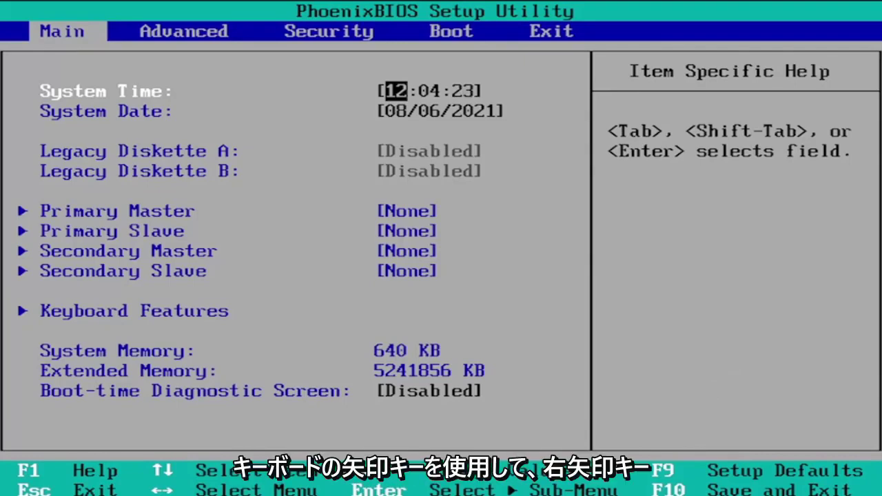
# Move across the menu tabs to the Boot page listing device priority.
pyautogui.press('Right')
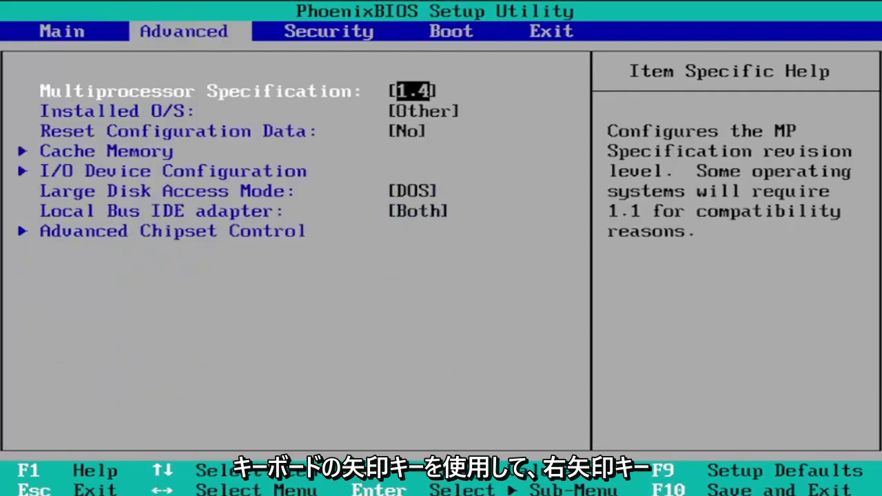
pyautogui.press('Right')
pyautogui.press('Right')
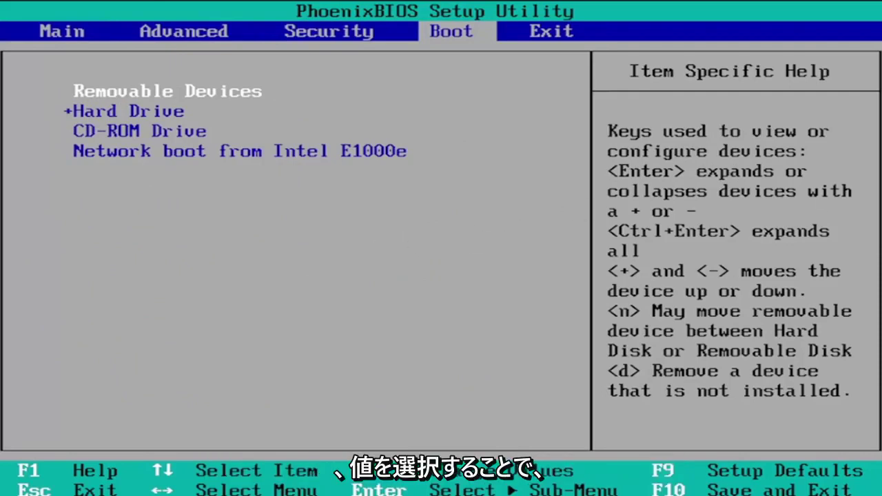
pyautogui.press('Down')
pyautogui.press('Down')
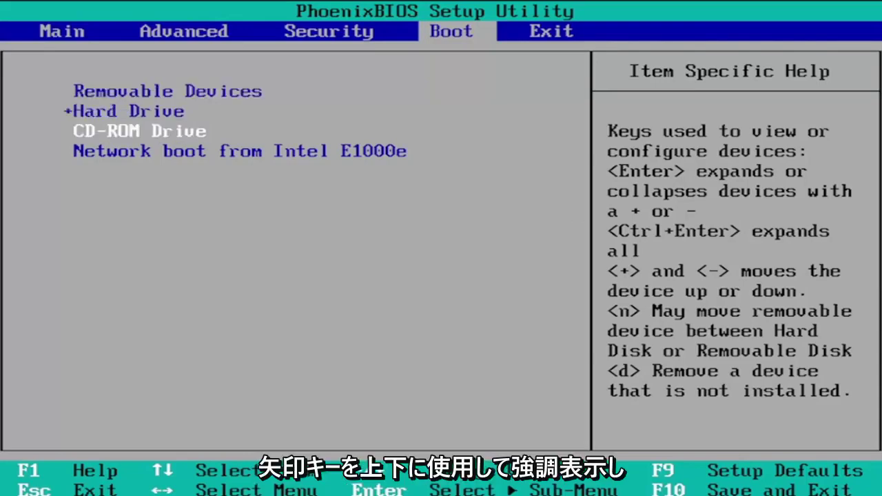
pyautogui.press('Up')
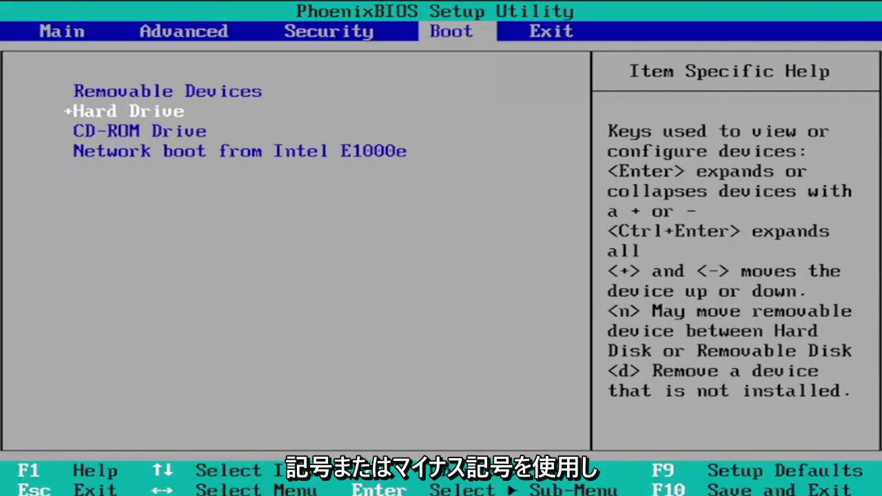
pyautogui.press('+')
pyautogui.press('-')
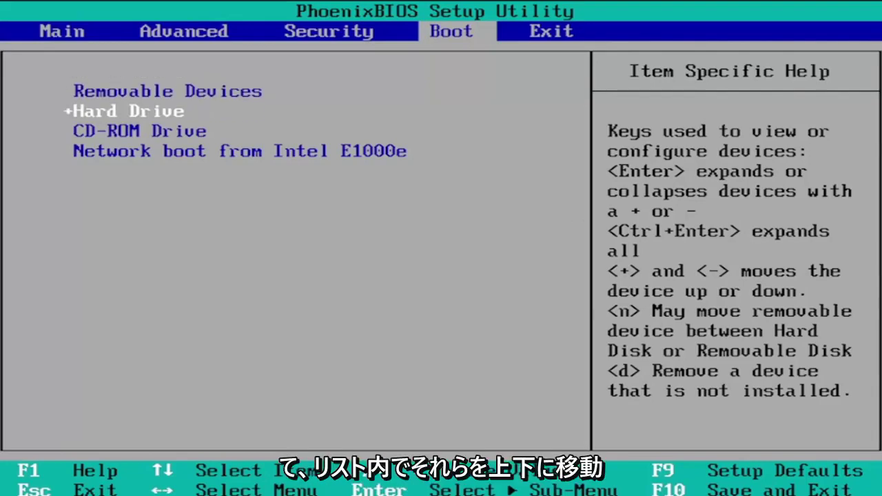
pyautogui.press('Down')
pyautogui.press('Up')
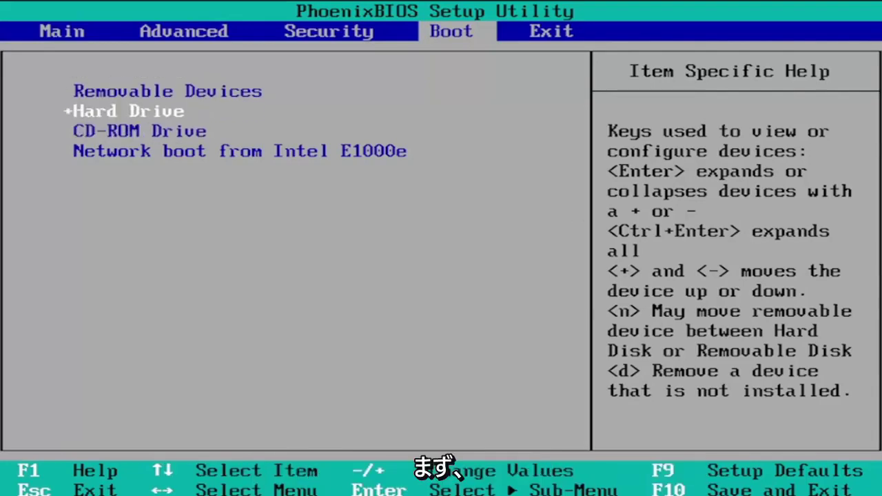
pyautogui.press('+')
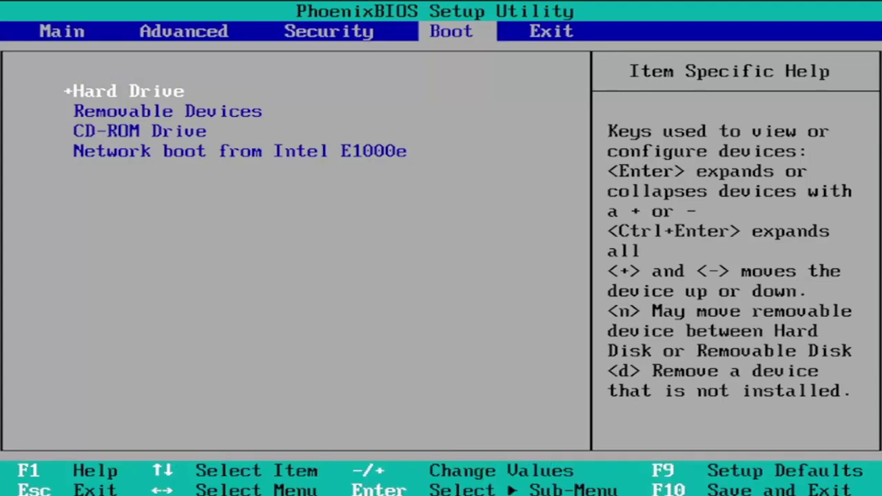
pyautogui.press('Down')
pyautogui.press('Down')
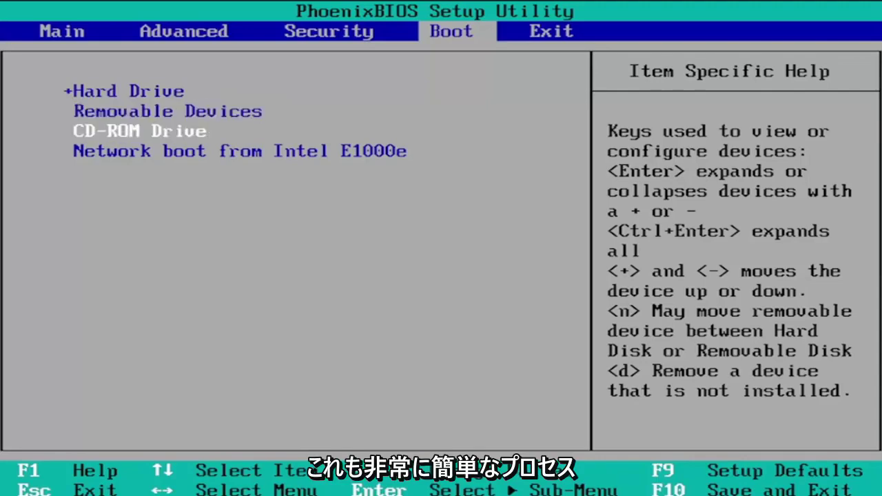
pyautogui.press('Up')
# Reorder the boot list so Hard Drive sits first, above Removable Devices and CD-ROM Drive.
pyautogui.press('+')
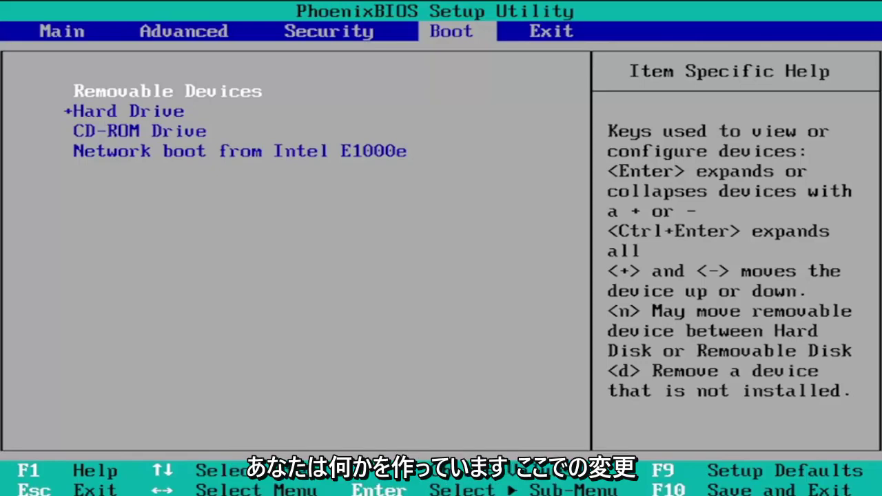
pyautogui.press('Down')
pyautogui.press('+')
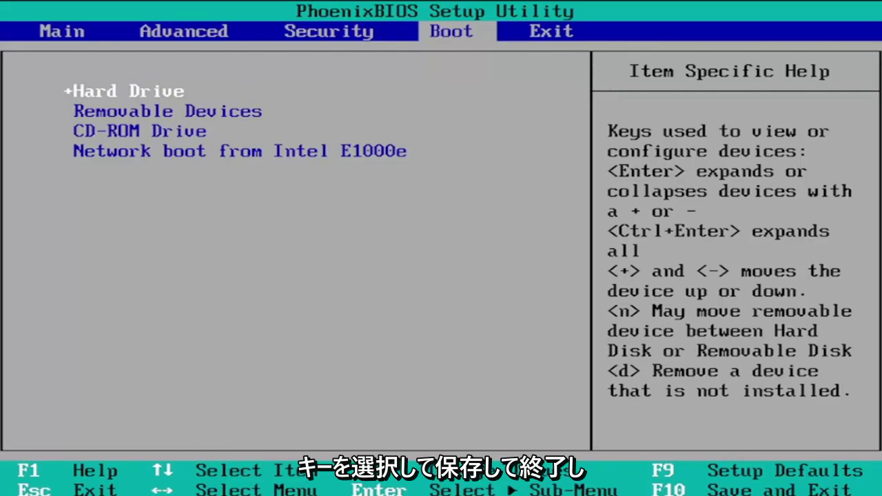
# Save the boot-order changes with F10 and confirm Yes to restart into Windows 11.
pyautogui.press('F10')
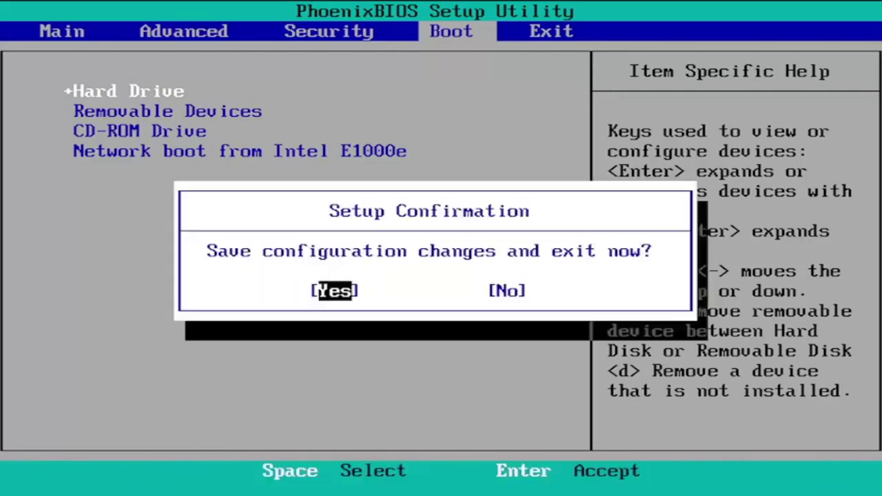
pyautogui.press('Return')
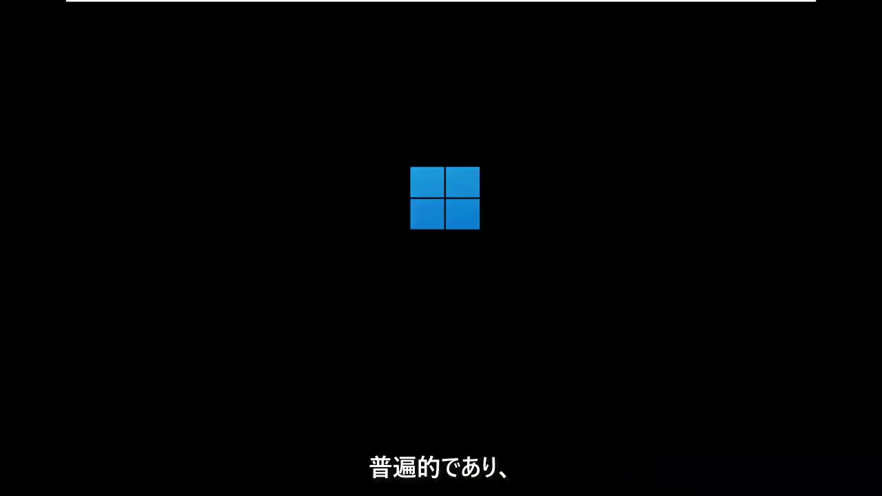